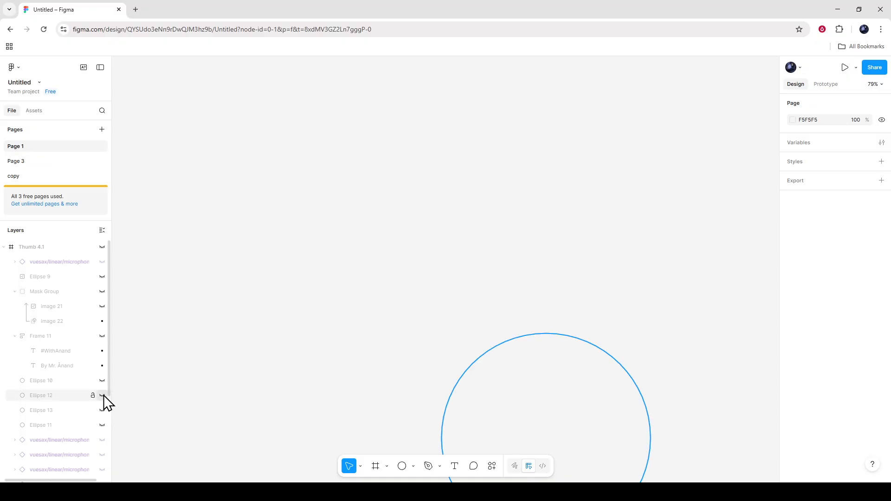
- Make the Thumb 4.1 frame visible along with Frame 11, its two text layers and Ellipse 10
{"action": "left_click", "coordinate": [103, 338]}
{"action": "left_click", "coordinate": [102, 351]}
{"action": "left_click", "coordinate": [103, 365]}
{"action": "left_click", "coordinate": [104, 378]}
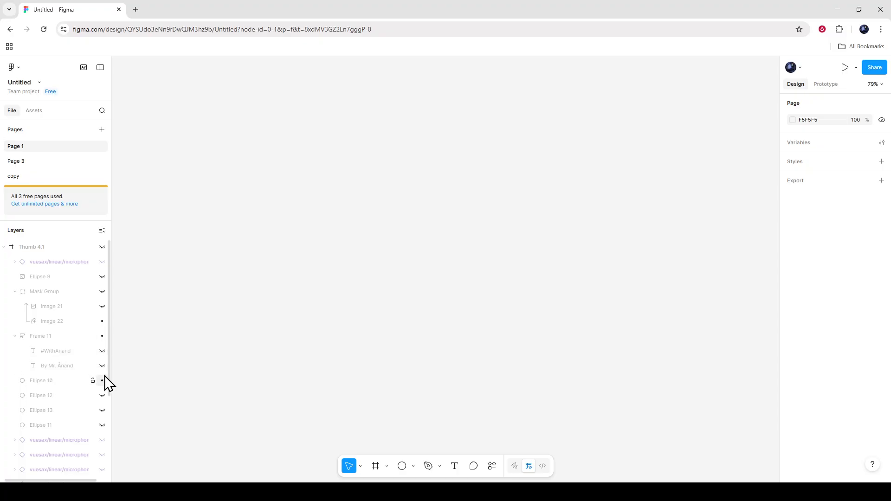
{"action": "left_click", "coordinate": [103, 366]}
{"action": "left_click", "coordinate": [102, 351]}
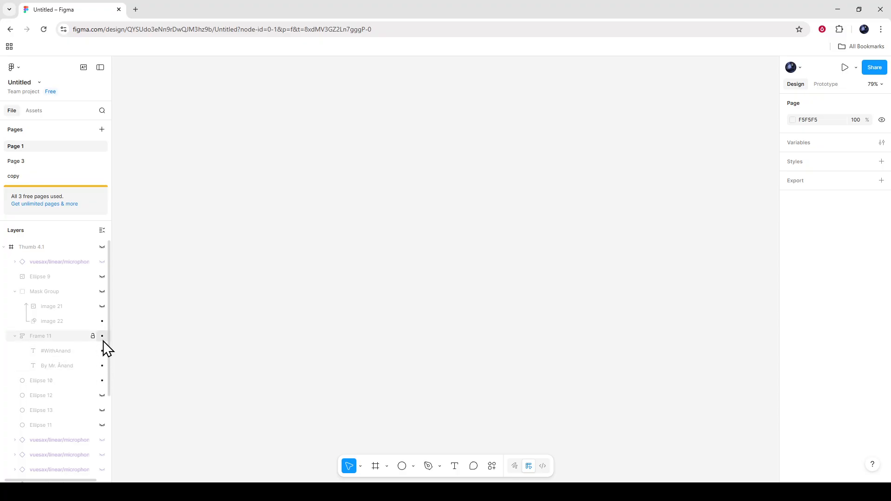
{"action": "left_click", "coordinate": [102, 292]}
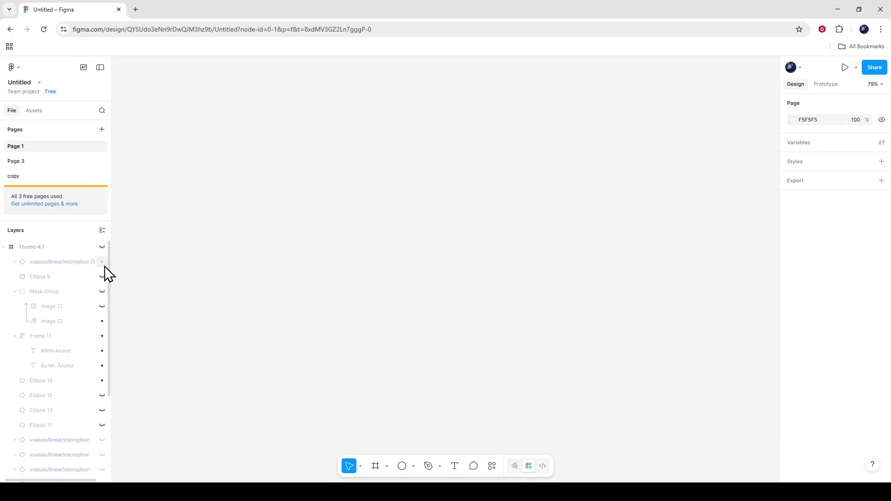
{"action": "left_click", "coordinate": [102, 249]}
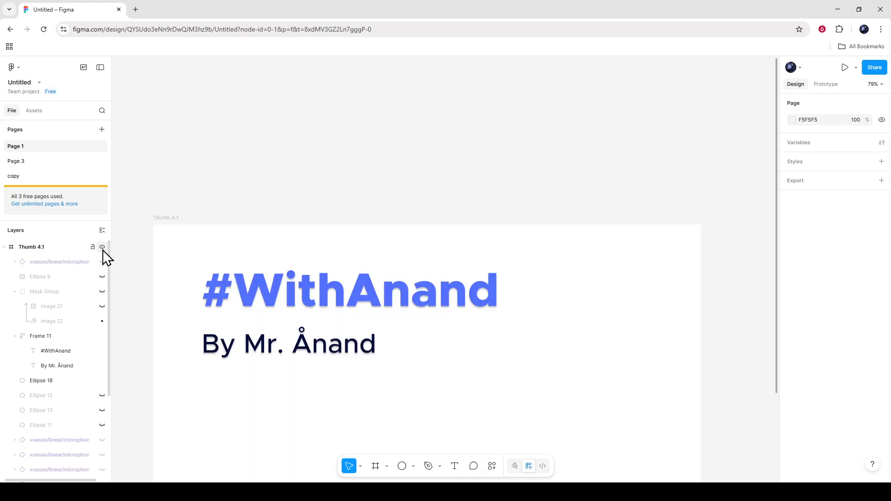
- Show the Ellipse 12, Ellipse 13 and Ellipse 11 layers and place a default 100 × 100 frame over the gradient circle
{"action": "scroll", "coordinate": [172, 373], "scroll_direction": "down", "scroll_amount": 3}
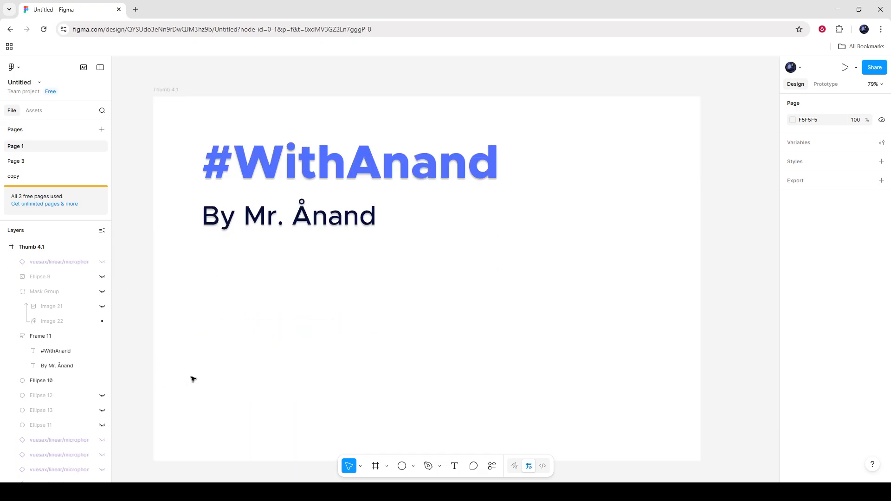
{"action": "left_click", "coordinate": [376, 466]}
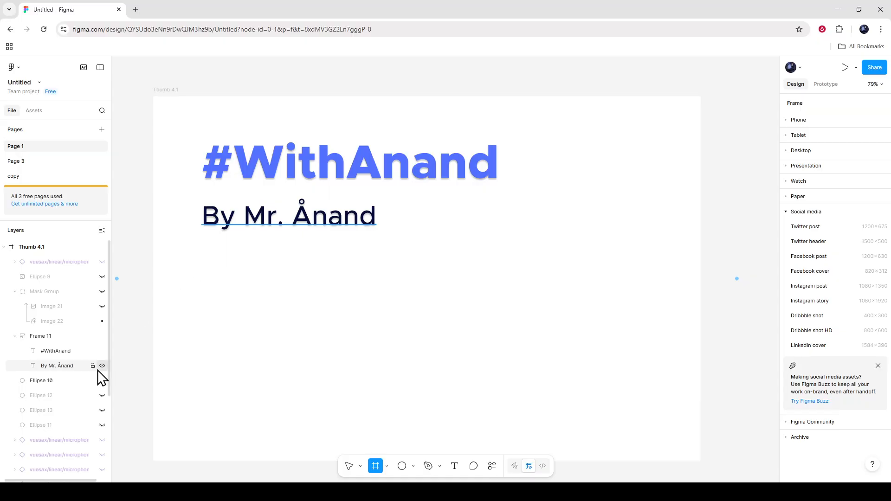
{"action": "scroll", "coordinate": [88, 377], "scroll_direction": "down", "scroll_amount": 2}
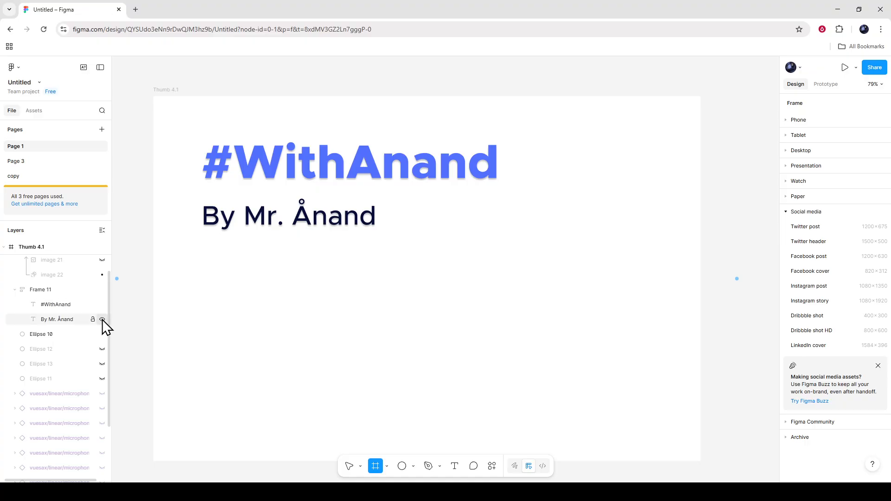
{"action": "left_click", "coordinate": [102, 350]}
{"action": "left_click", "coordinate": [103, 365]}
{"action": "left_click", "coordinate": [103, 379]}
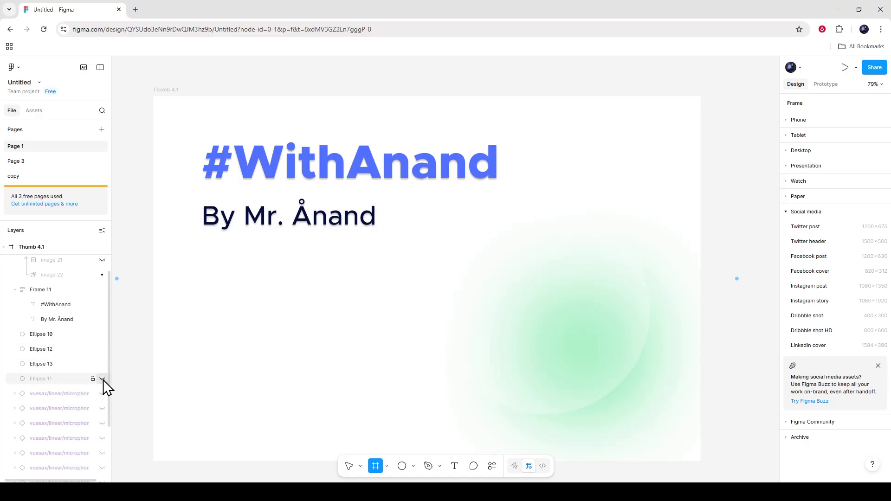
{"action": "left_click", "coordinate": [563, 297]}
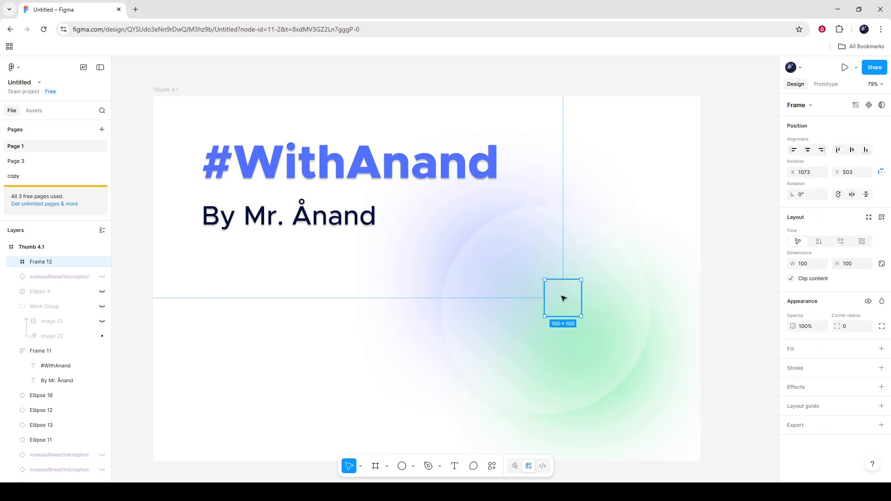
- Inspect the heading and byline text inside Frame 11, dismissing the missing-font replacement dialog without replacing Metropolis
{"action": "left_click", "coordinate": [332, 170]}
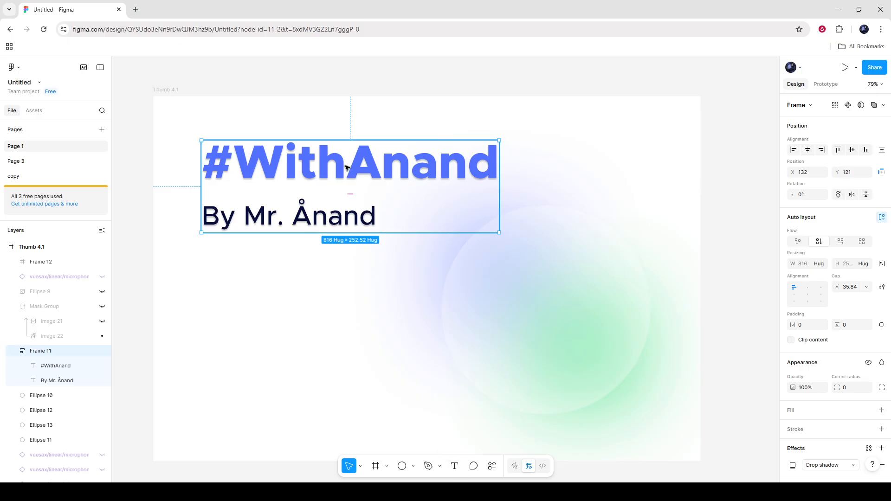
{"action": "double_click", "coordinate": [299, 165]}
{"action": "double_click", "coordinate": [299, 165]}
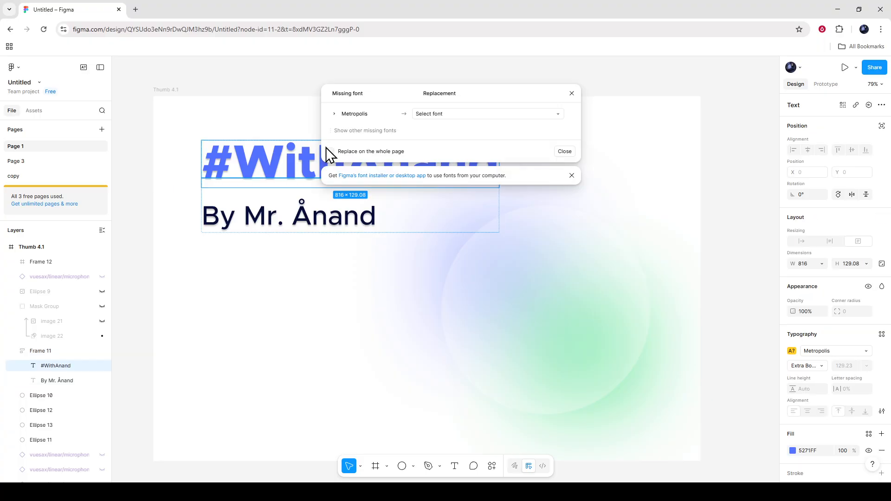
{"action": "left_click", "coordinate": [565, 151]}
{"action": "left_click", "coordinate": [281, 221]}
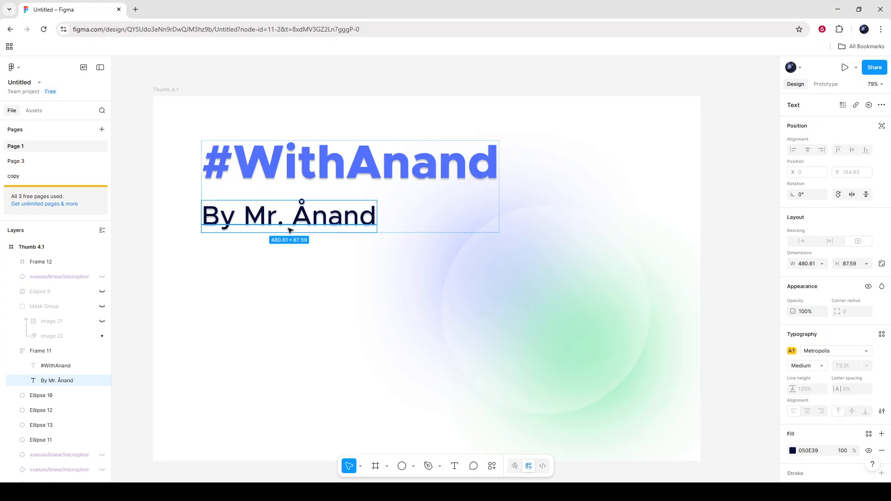
{"action": "scroll", "coordinate": [102, 422], "scroll_direction": "down", "scroll_amount": 2}
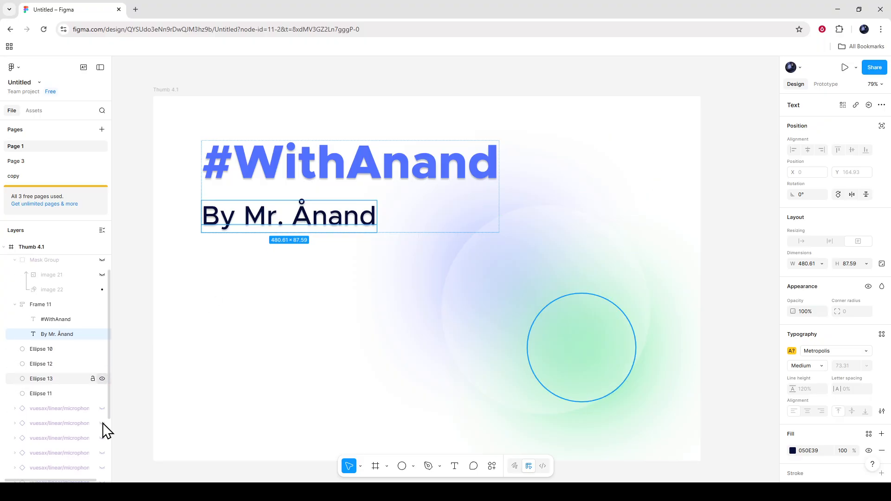
{"action": "left_click", "coordinate": [383, 165]}
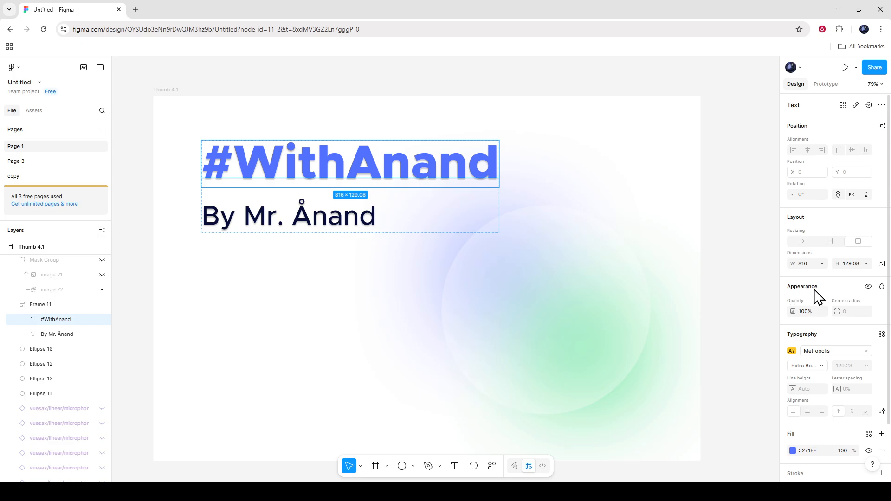
- Show the Mask Group with its image 21 and image 22 layers, plus the microphone icon layer above Ellipse 9
{"action": "scroll", "coordinate": [64, 344], "scroll_direction": "up", "scroll_amount": 1}
{"action": "scroll", "coordinate": [95, 319], "scroll_direction": "up", "scroll_amount": 1}
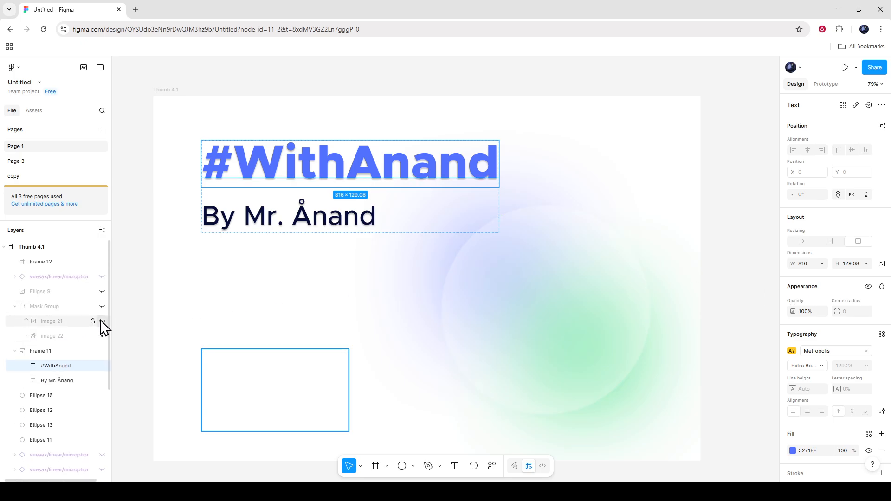
{"action": "left_click", "coordinate": [103, 309]}
{"action": "left_click", "coordinate": [102, 308]}
{"action": "left_click", "coordinate": [103, 309]}
{"action": "left_click", "coordinate": [102, 322]}
{"action": "left_click", "coordinate": [104, 336]}
{"action": "left_click", "coordinate": [104, 336]}
{"action": "left_click", "coordinate": [101, 322]}
{"action": "left_click", "coordinate": [102, 322]}
{"action": "left_click", "coordinate": [102, 277]}
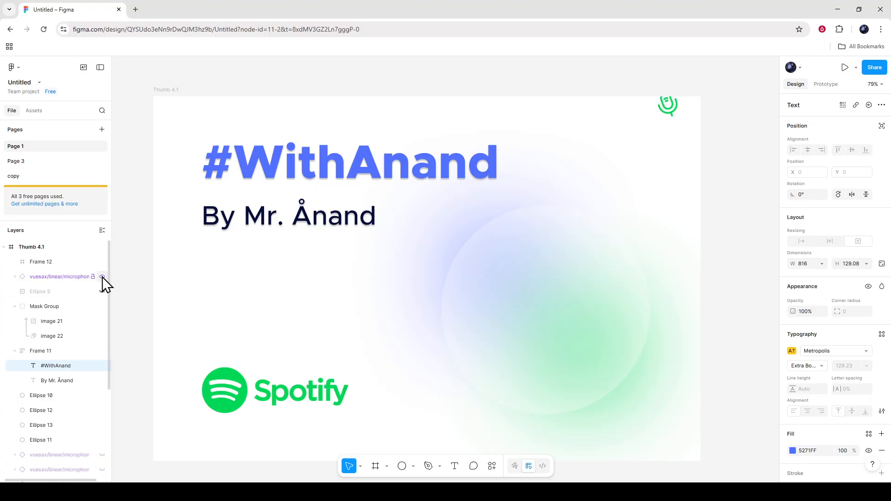
- Show the Ellipse 9 photo layer and place a default 100 × 100 ellipse over the portrait
{"action": "scroll", "coordinate": [85, 324], "scroll_direction": "down", "scroll_amount": 3}
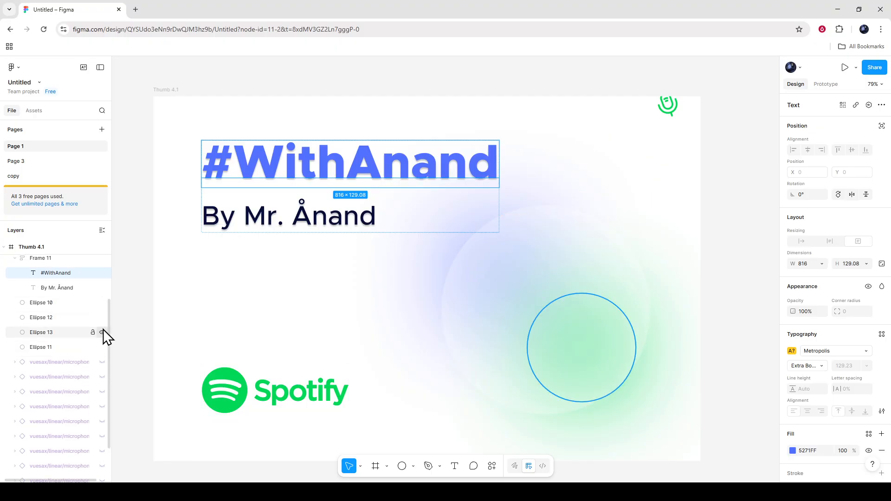
{"action": "scroll", "coordinate": [90, 401], "scroll_direction": "down", "scroll_amount": 2}
{"action": "scroll", "coordinate": [90, 403], "scroll_direction": "up", "scroll_amount": 5}
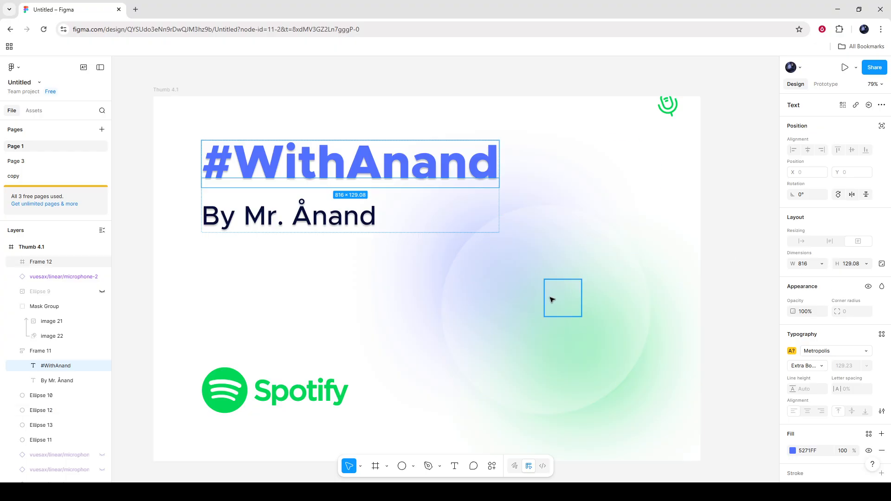
{"action": "left_click", "coordinate": [413, 465]}
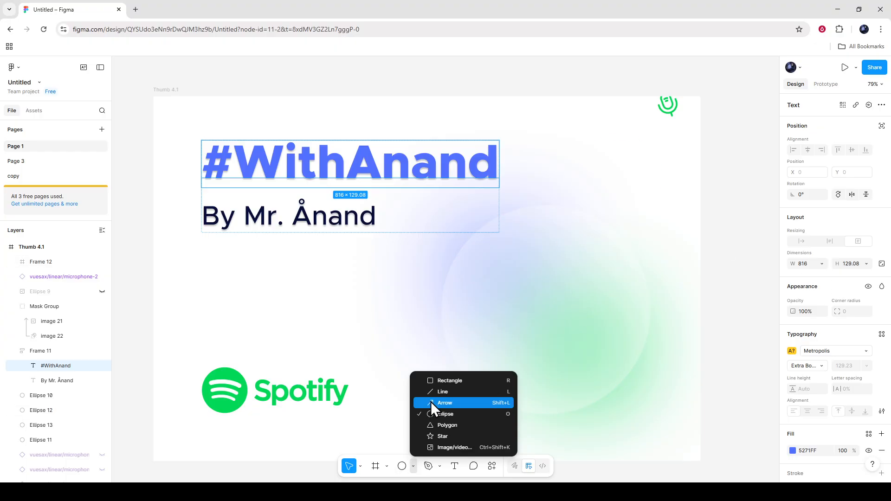
{"action": "left_click", "coordinate": [415, 468]}
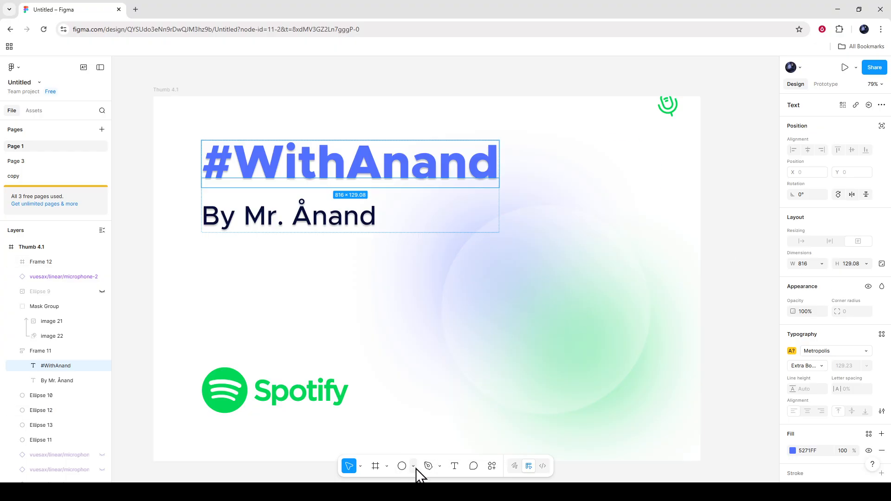
{"action": "left_click", "coordinate": [403, 466]}
{"action": "left_click", "coordinate": [102, 292]}
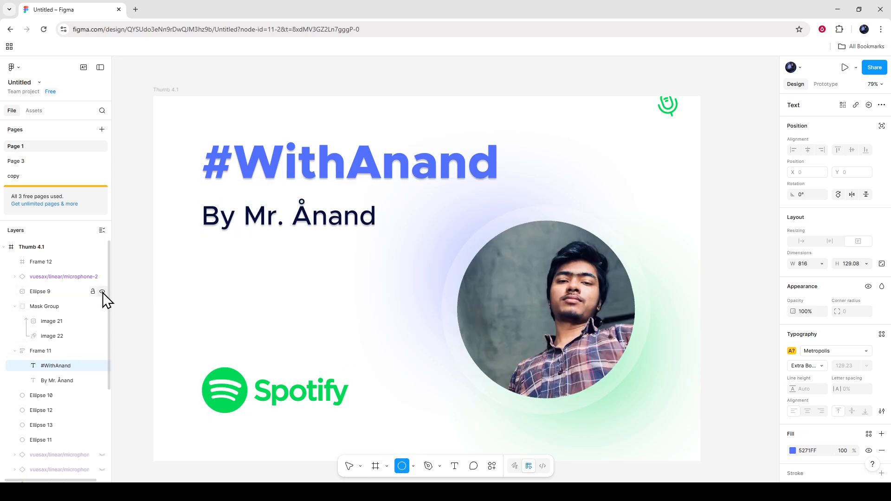
{"action": "left_click", "coordinate": [541, 292]}
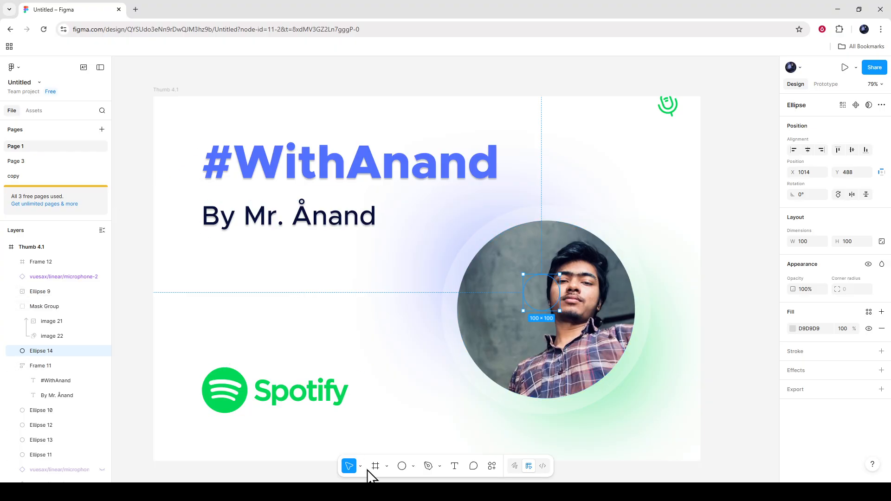
{"action": "left_click", "coordinate": [727, 286]}
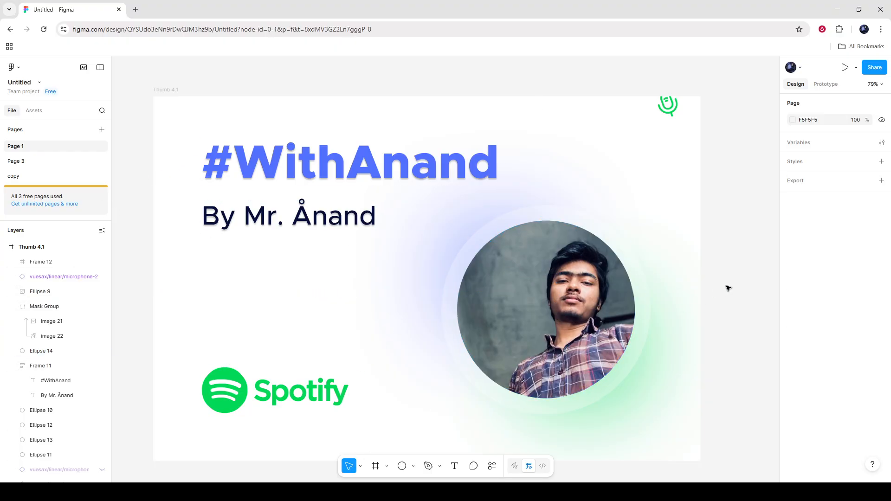
- Show all ten hidden microphone icon layers listed below Ellipse 11 and clear the selection
{"action": "left_click", "coordinate": [81, 366]}
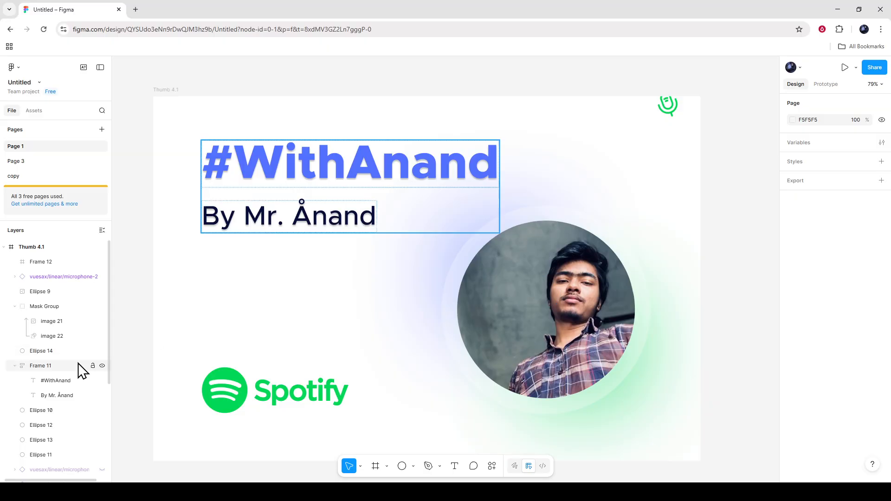
{"action": "scroll", "coordinate": [84, 367], "scroll_direction": "down", "scroll_amount": 1}
{"action": "scroll", "coordinate": [240, 341], "scroll_direction": "down", "scroll_amount": 1}
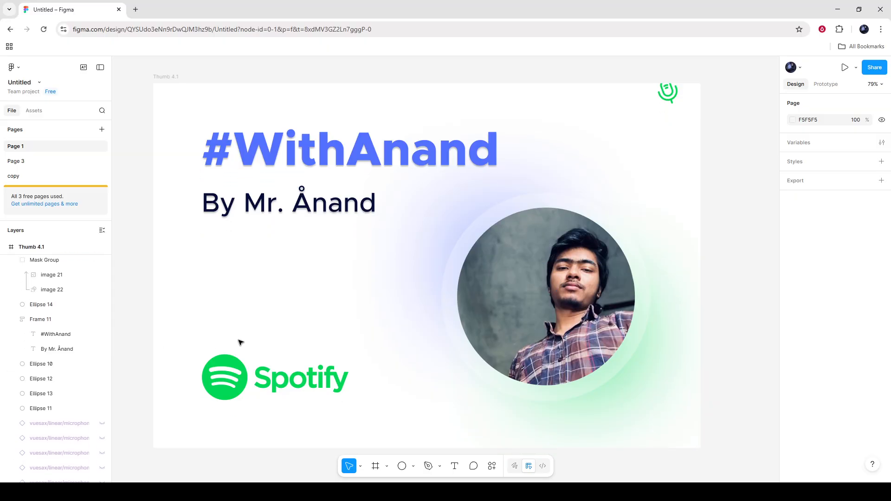
{"action": "scroll", "coordinate": [85, 367], "scroll_direction": "down", "scroll_amount": 3}
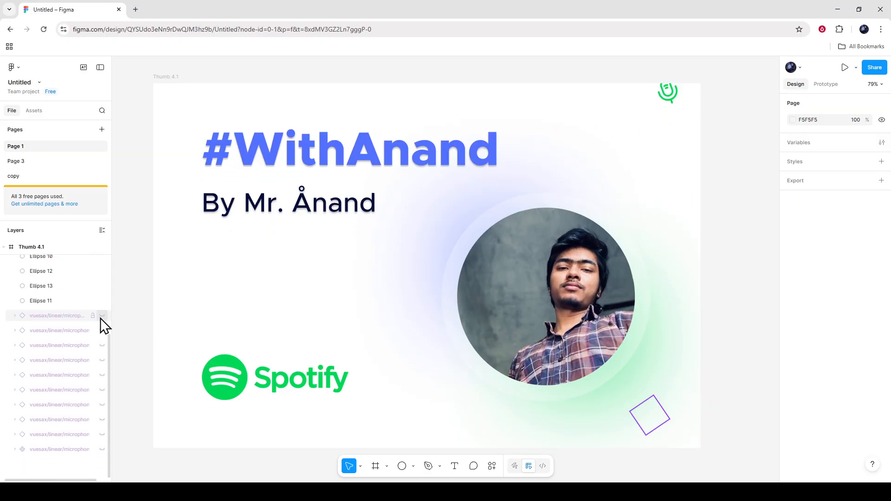
{"action": "left_click", "coordinate": [102, 316]}
{"action": "left_click", "coordinate": [102, 330]}
{"action": "left_click", "coordinate": [102, 345]}
{"action": "left_click", "coordinate": [102, 360]}
{"action": "left_click", "coordinate": [102, 375]}
{"action": "left_click", "coordinate": [102, 390]}
{"action": "left_click", "coordinate": [102, 405]}
{"action": "left_click", "coordinate": [103, 419]}
{"action": "left_click", "coordinate": [102, 434]}
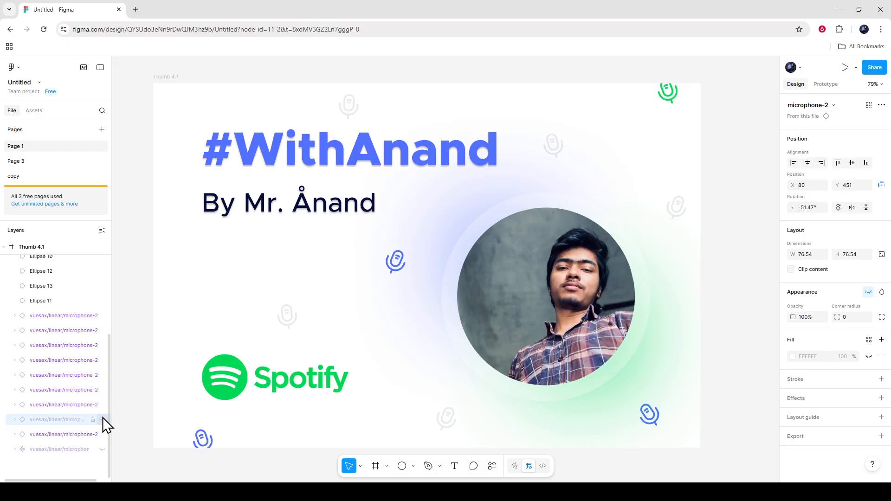
{"action": "left_click", "coordinate": [102, 420]}
{"action": "left_click", "coordinate": [103, 450]}
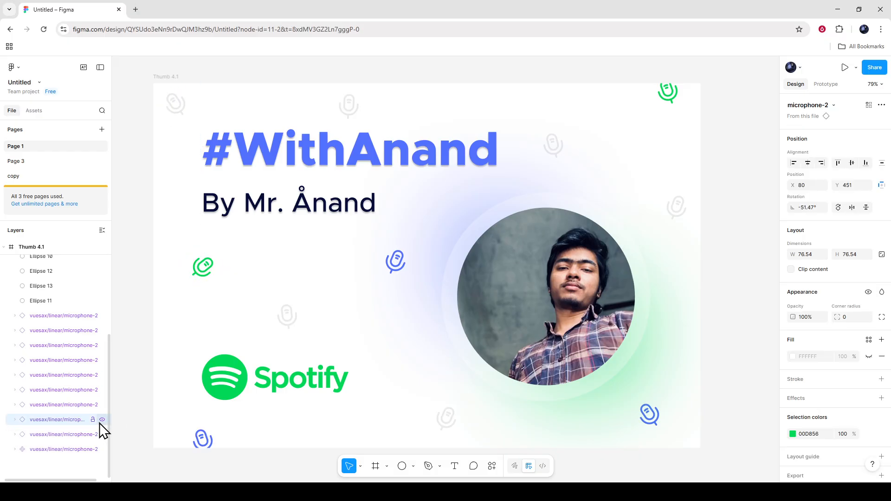
{"action": "scroll", "coordinate": [90, 436], "scroll_direction": "up", "scroll_amount": 3}
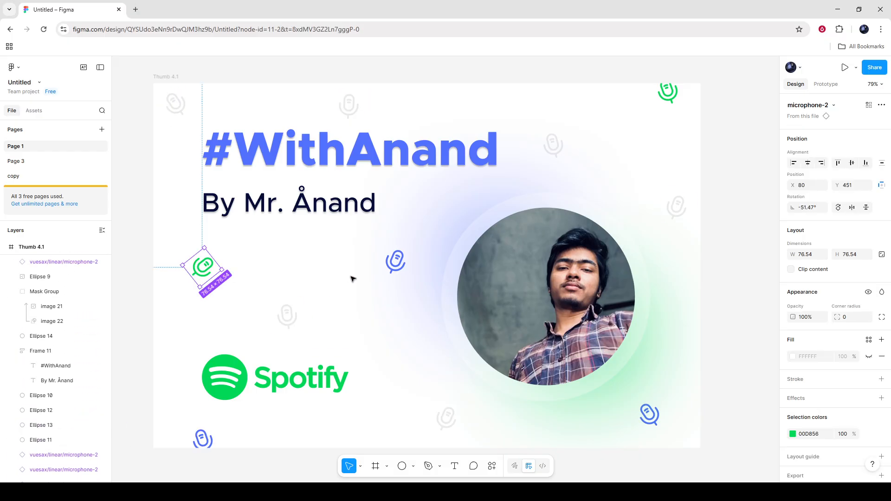
{"action": "left_click", "coordinate": [747, 319]}
- Add an effect to the circular Ellipse 9 portrait and change its type to Background blur
{"action": "scroll", "coordinate": [480, 292], "scroll_direction": "down", "scroll_amount": 1}
{"action": "key", "text": "f"}
{"action": "left_click", "coordinate": [563, 268]}
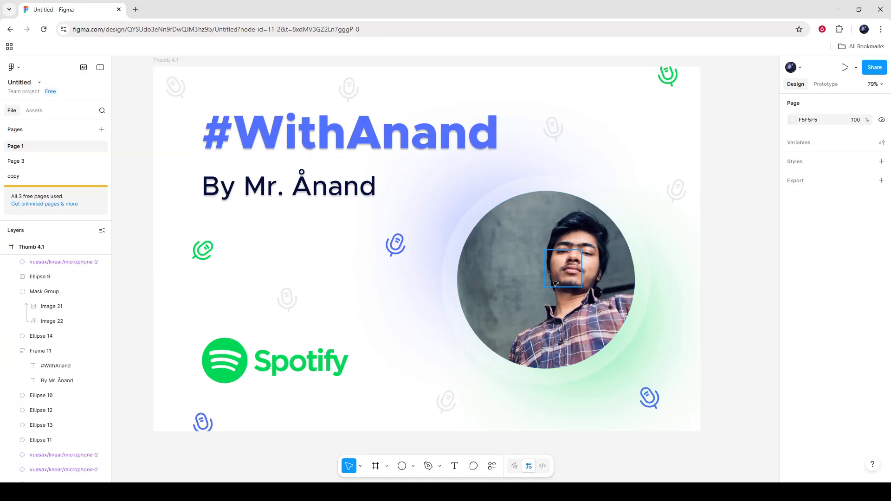
{"action": "left_click", "coordinate": [536, 242]}
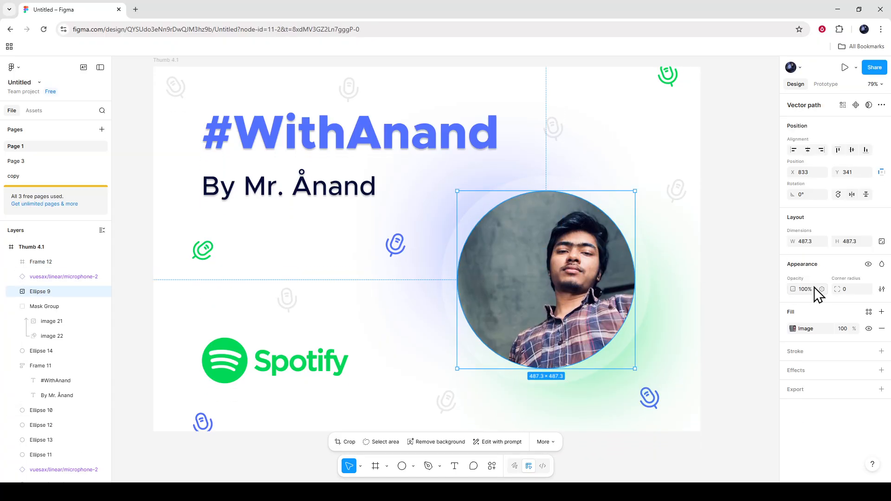
{"action": "left_click", "coordinate": [810, 371]}
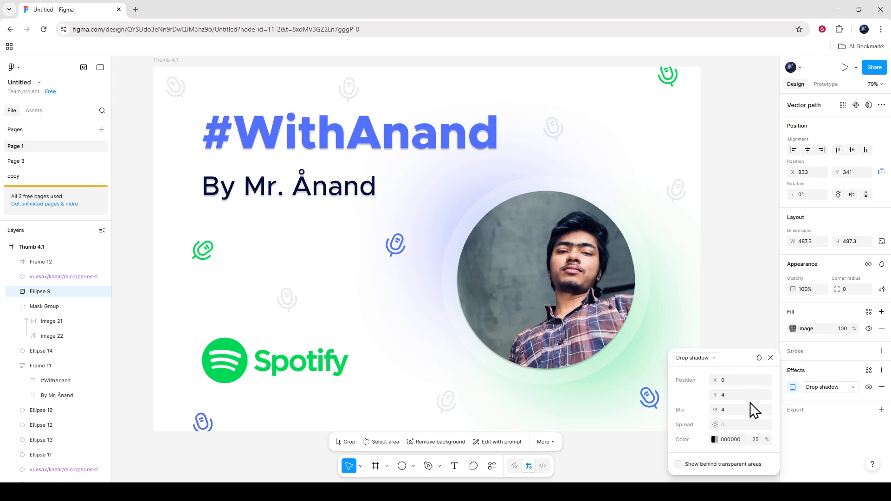
{"action": "left_click", "coordinate": [706, 359]}
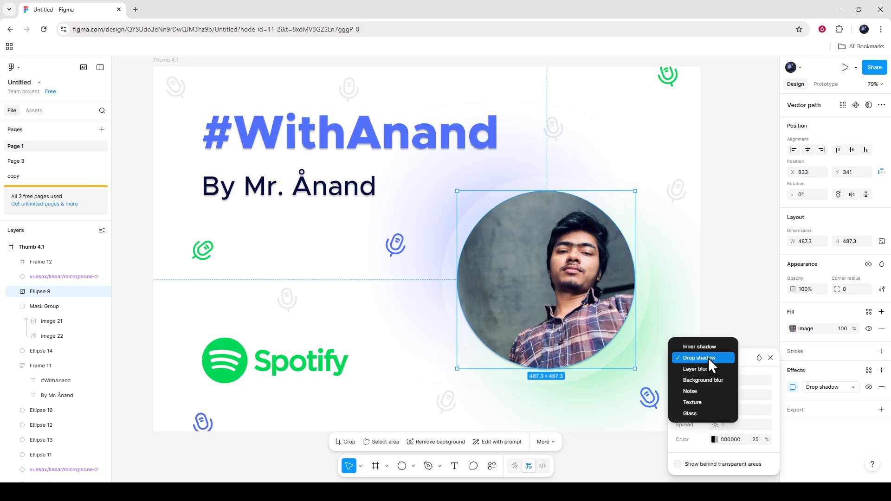
{"action": "left_click", "coordinate": [707, 380]}
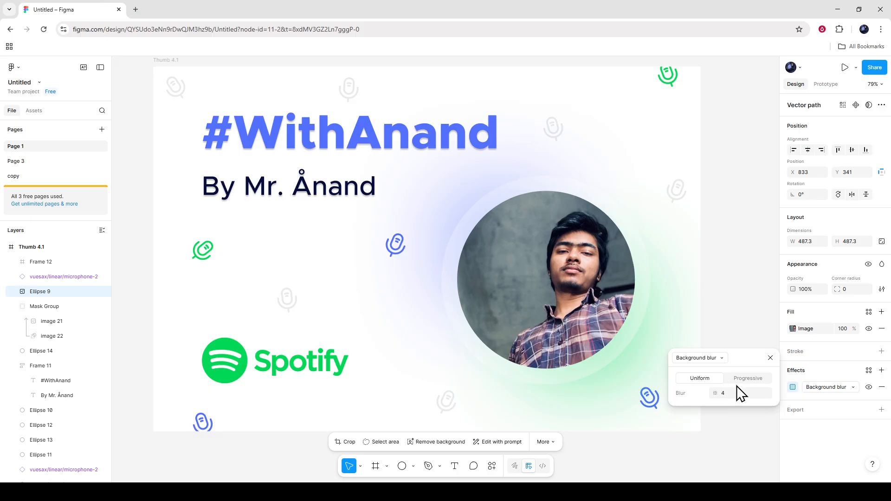
- Close the Background blur settings, then inspect the blue microphone icon near the centre and the circular portrait by selecting each
{"action": "left_click", "coordinate": [771, 358]}
{"action": "left_click", "coordinate": [735, 312]}
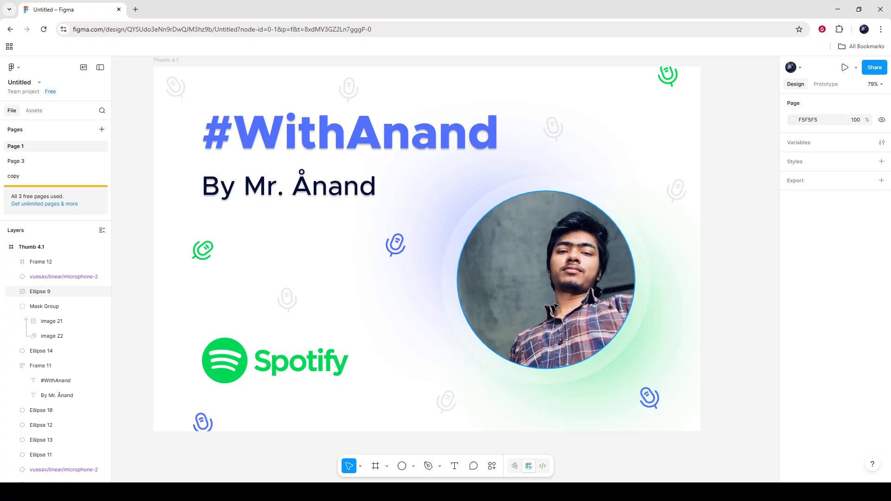
{"action": "left_click", "coordinate": [402, 250]}
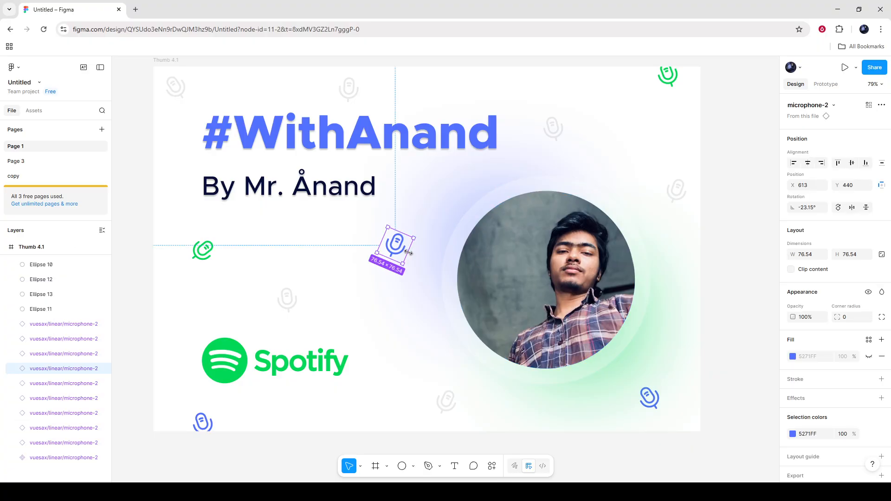
{"action": "left_click", "coordinate": [344, 283]}
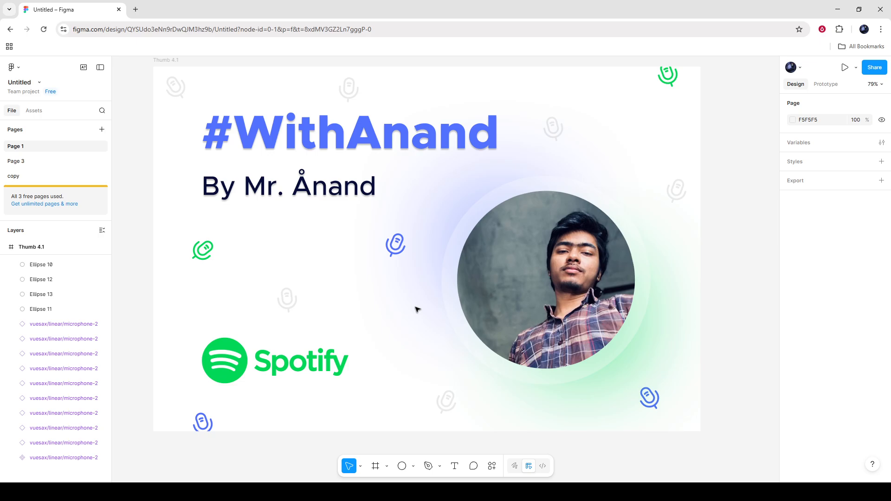
{"action": "left_click", "coordinate": [572, 229]}
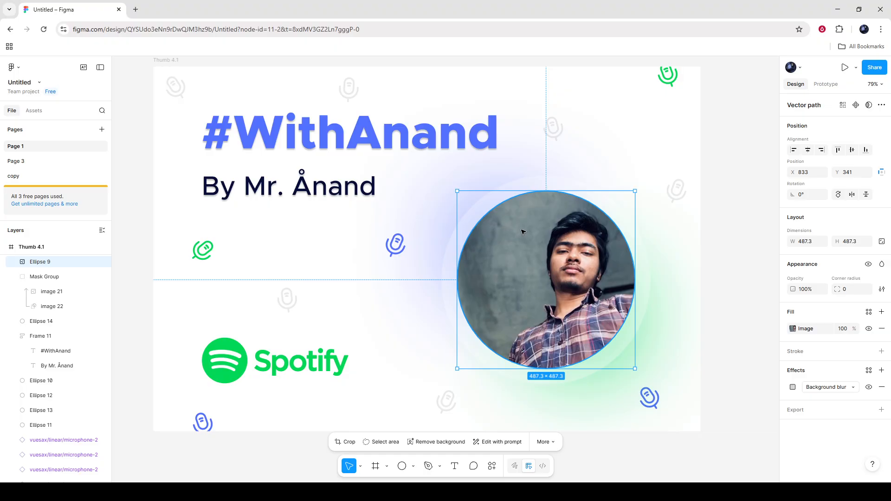
{"action": "scroll", "coordinate": [466, 249], "scroll_direction": "down", "scroll_amount": 2}
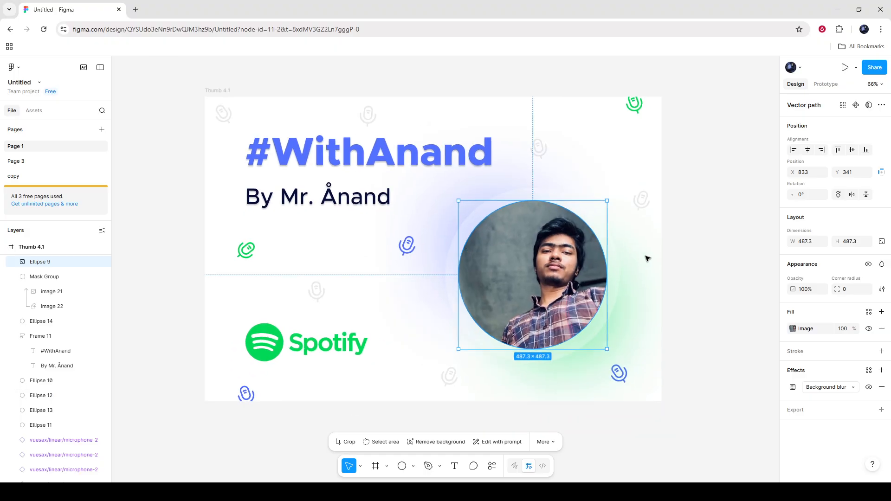
- Group the whole Thumb 4.1 frame with its contents and move the group to about X -176, Y -484
{"action": "left_click", "coordinate": [691, 263]}
{"action": "left_click_drag", "start_coordinate": [165, 64], "coordinate": [696, 385]}
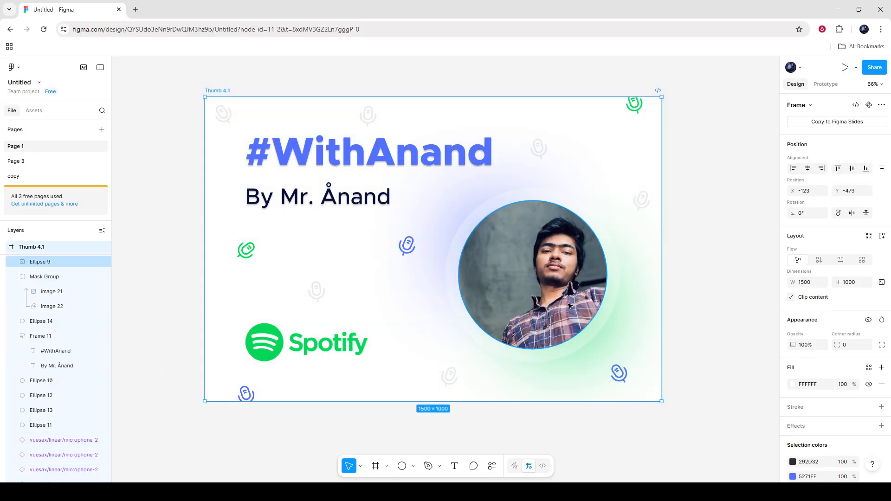
{"action": "key", "text": "ctrl+g"}
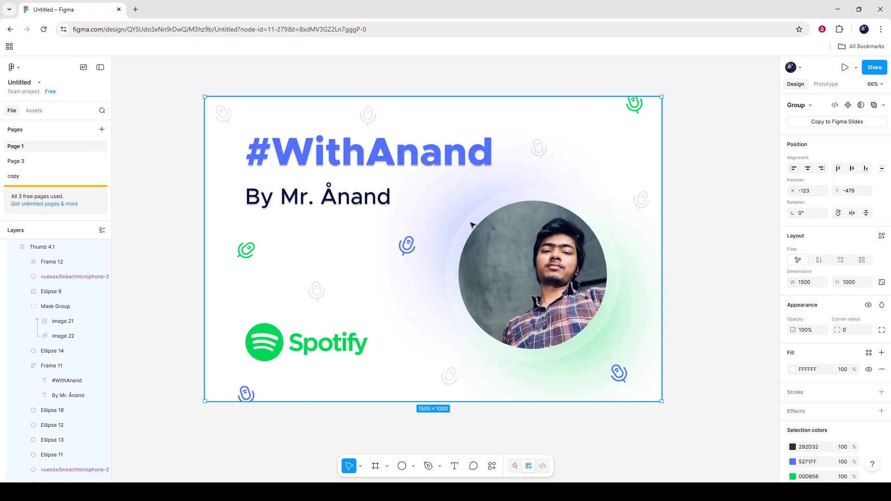
{"action": "mouse_move", "coordinate": [495, 268]}
{"action": "left_mouse_down"}
{"action": "mouse_move", "coordinate": [535, 245]}
{"action": "mouse_move", "coordinate": [481, 281]}
{"action": "mouse_move", "coordinate": [505, 255]}
{"action": "mouse_move", "coordinate": [492, 287]}
{"action": "mouse_move", "coordinate": [528, 256]}
{"action": "mouse_move", "coordinate": [491, 268]}
{"action": "left_mouse_up"}
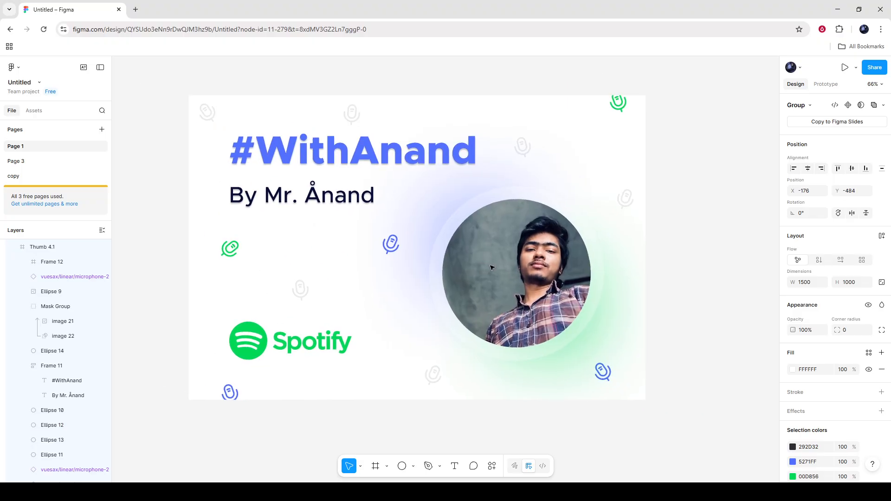
- Select the large blue heading text inside the group, then move the selection back up to the Thumb 4.1 frame
{"action": "double_click", "coordinate": [417, 160]}
{"action": "double_click", "coordinate": [415, 159]}
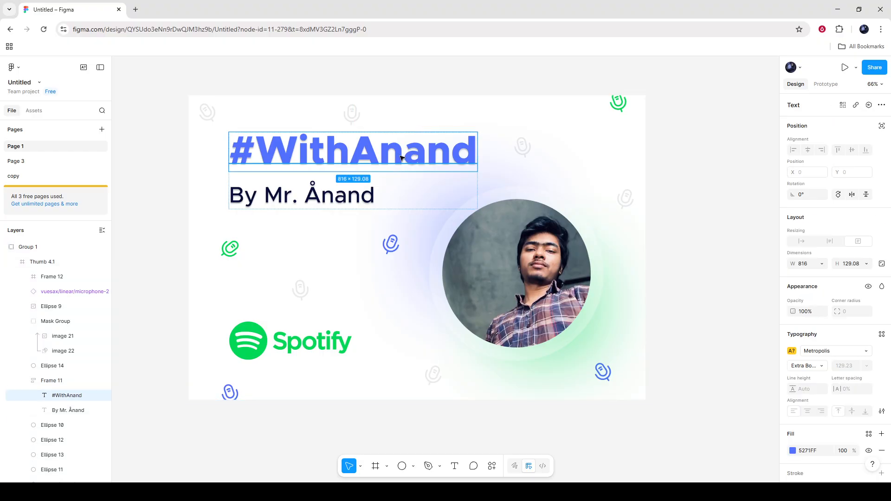
{"action": "key", "text": "Escape"}
{"action": "key", "text": "Escape"}
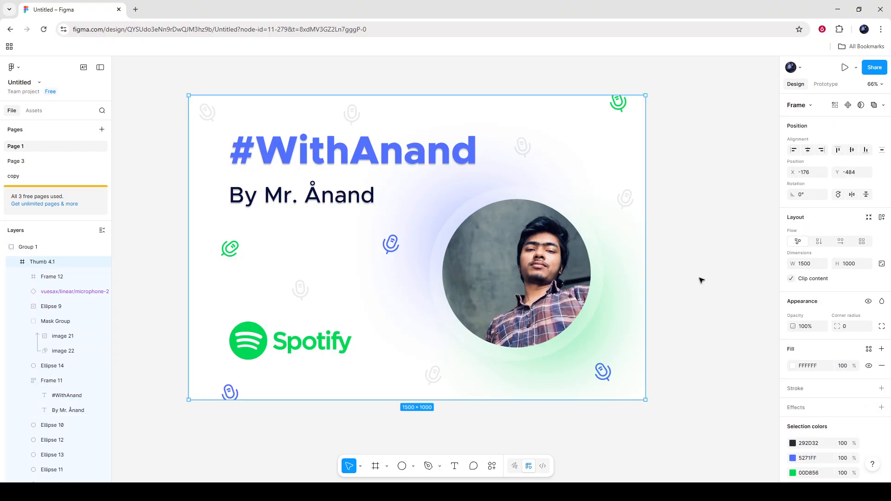
- Add a drop shadow effect with its default settings to the Thumb 4.1 frame
{"action": "scroll", "coordinate": [817, 354], "scroll_direction": "down", "scroll_amount": 3}
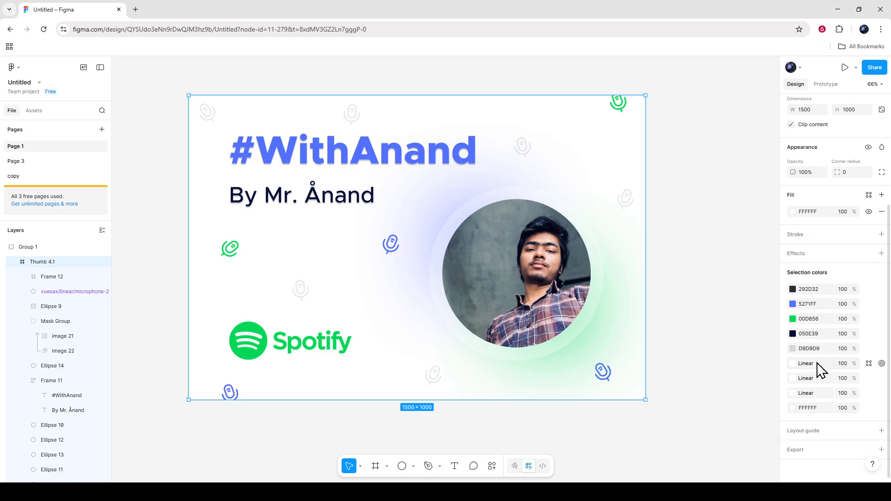
{"action": "left_click", "coordinate": [819, 254]}
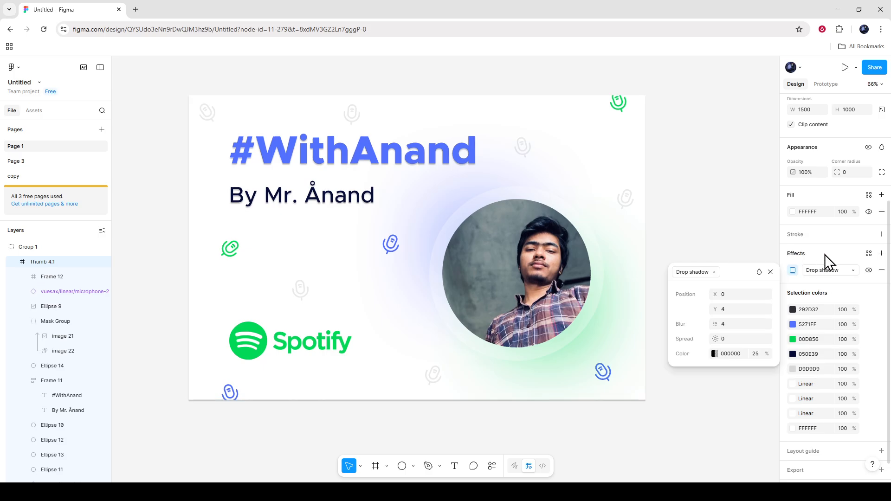
{"action": "left_click", "coordinate": [825, 285]}
- Add a 1x PNG export setting to the Thumb 4.1 frame and view the available file formats, keeping PNG
{"action": "scroll", "coordinate": [824, 371], "scroll_direction": "down", "scroll_amount": 1}
{"action": "scroll", "coordinate": [829, 457], "scroll_direction": "down", "scroll_amount": 2}
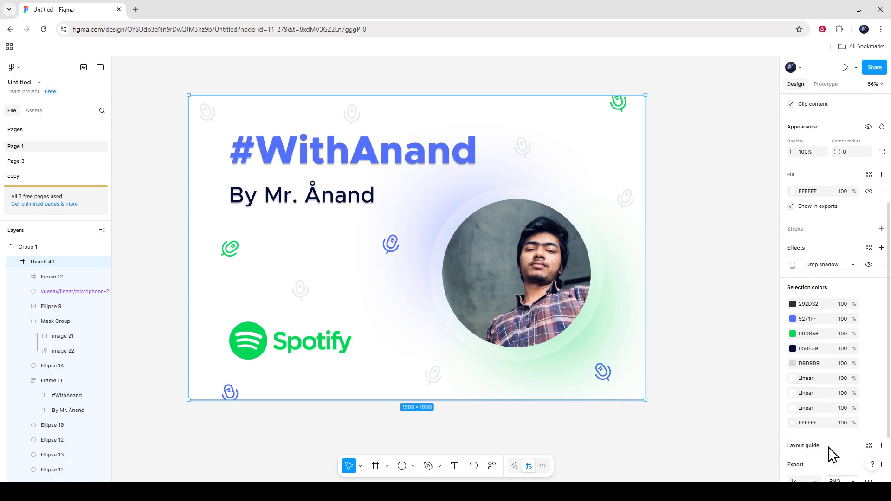
{"action": "left_click", "coordinate": [829, 452]}
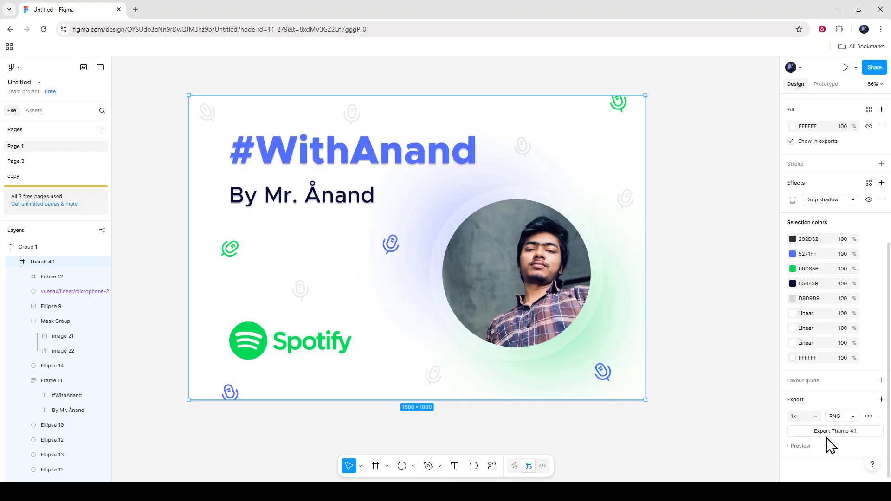
{"action": "left_click", "coordinate": [851, 417]}
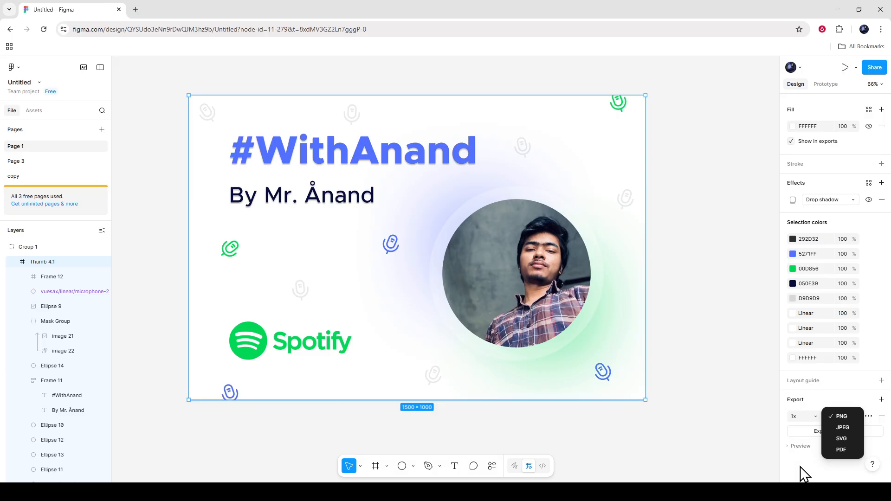
{"action": "left_click", "coordinate": [671, 429]}
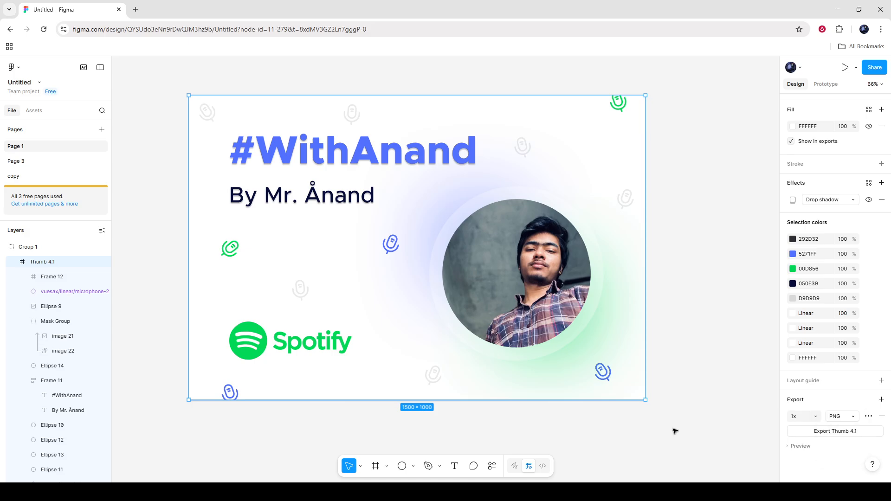